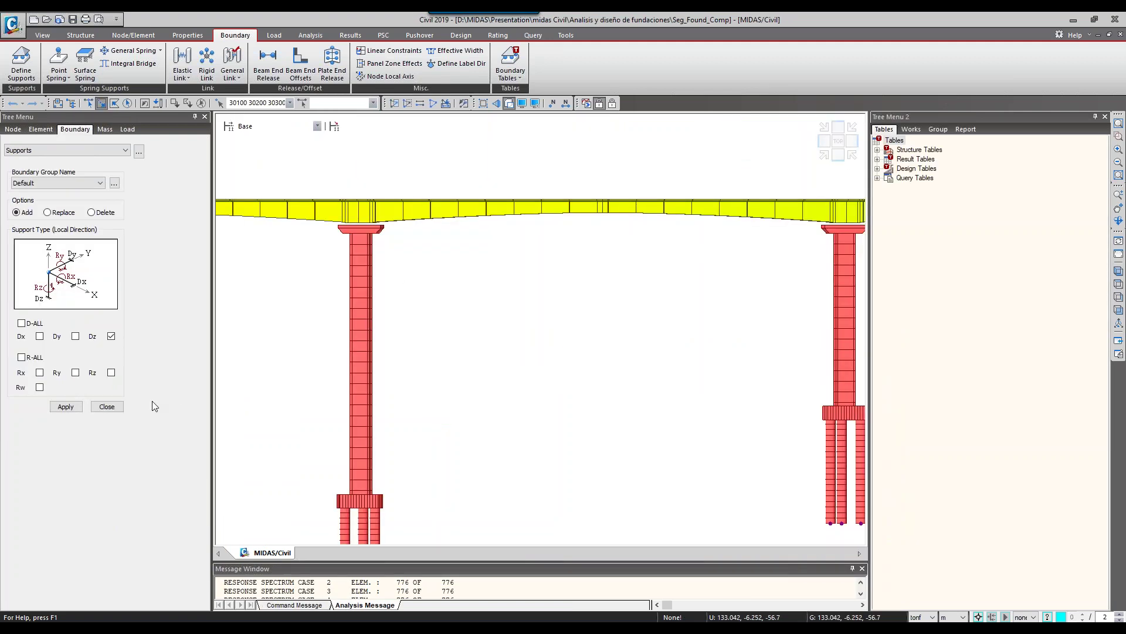
# - Close the supports settings and display the Type1 general links (AISADOR ESTRIBO 1) on the model
pyautogui.click(117, 407)
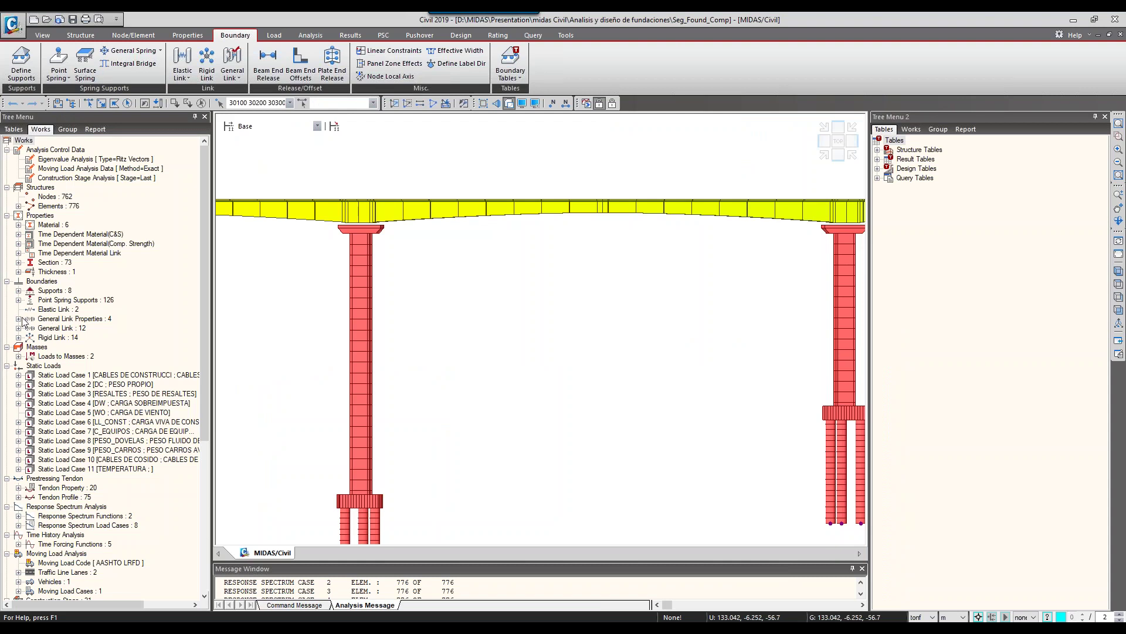
pyautogui.click(18, 318)
pyautogui.rightClick(61, 332)
pyautogui.click(60, 347)
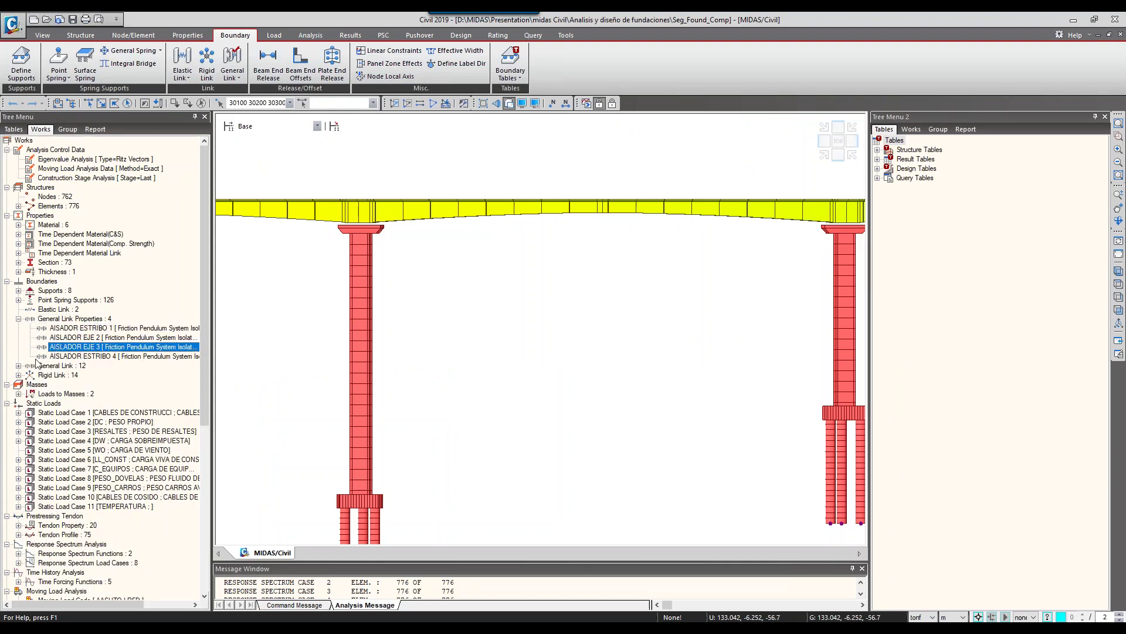
pyautogui.click(18, 366)
pyautogui.rightClick(52, 376)
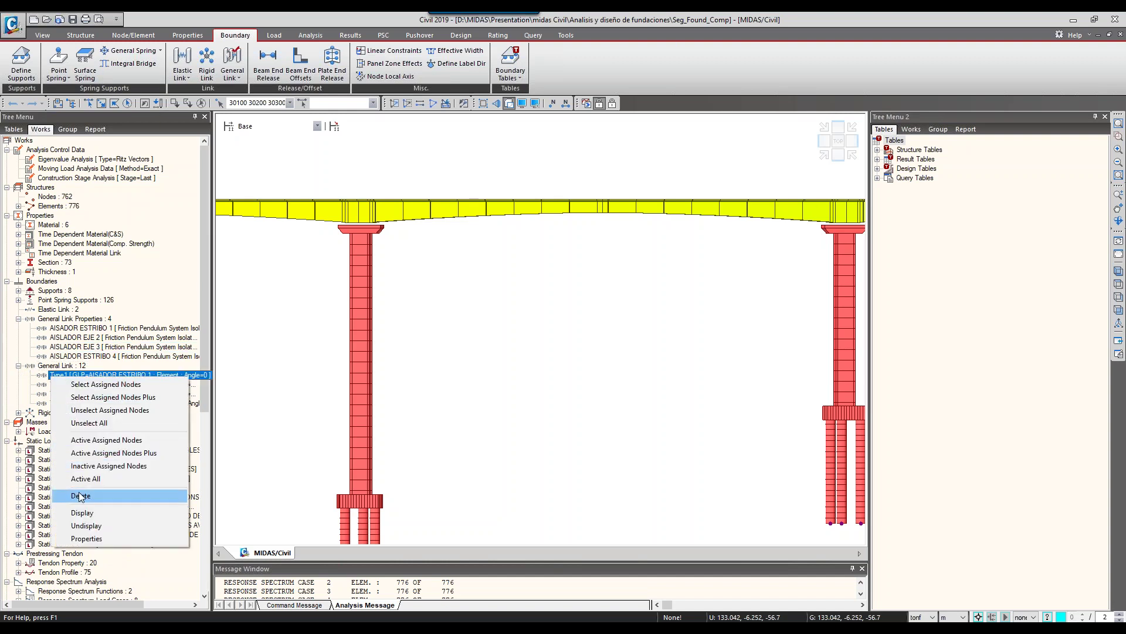
pyautogui.click(81, 512)
pyautogui.click(18, 318)
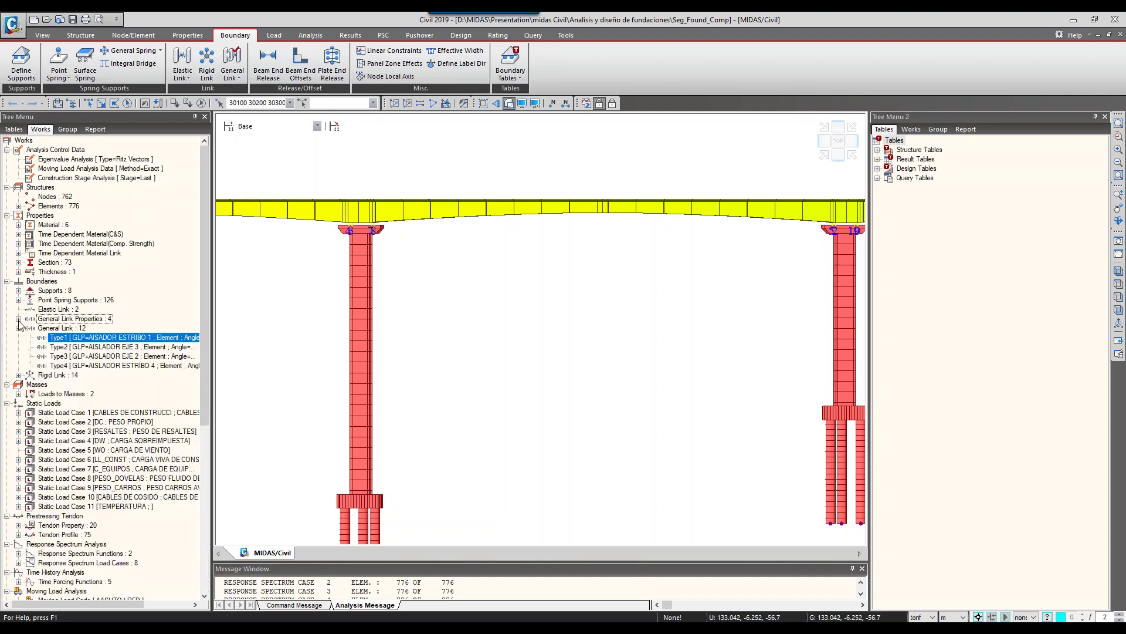
# - From the properties of the Type2 general link (AISLADOR EJE 3), open the AISLADOR EJE 2 link property definition for review
pyautogui.scroll(10, 365, 216)
pyautogui.moveTo(378, 223); pyautogui.dragTo(606, 148, button='middle')
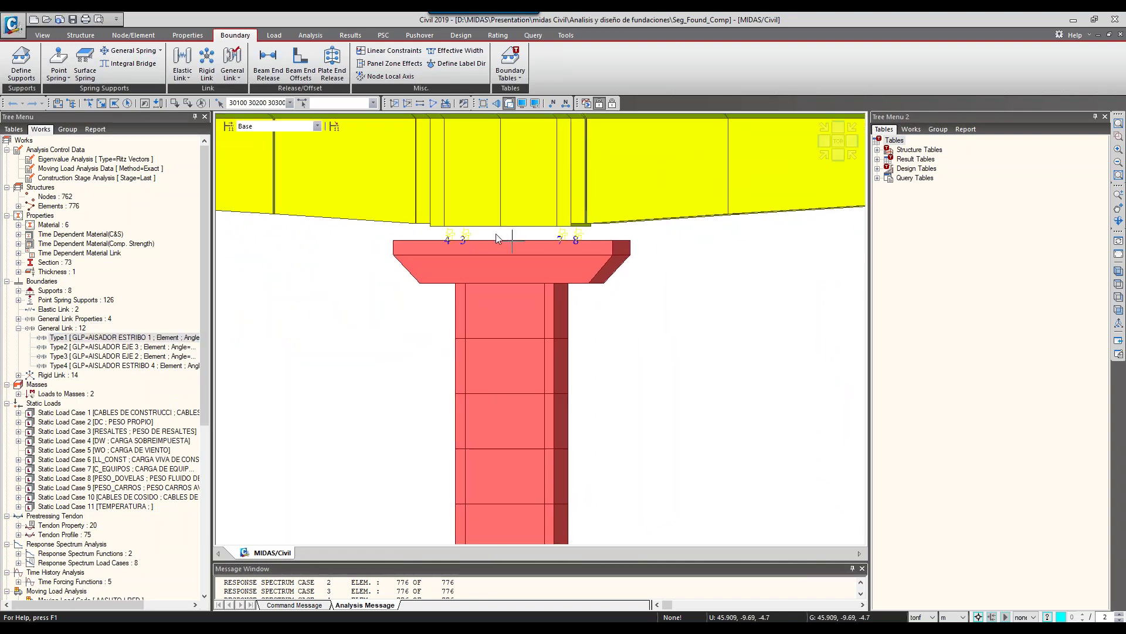
pyautogui.scroll(3, 526, 232)
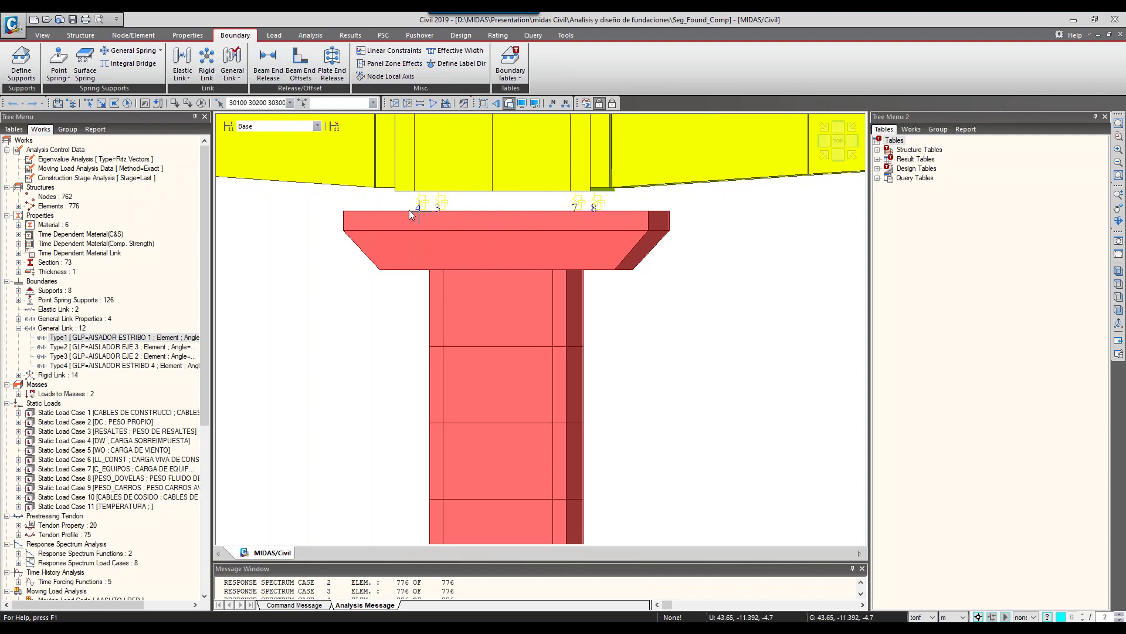
pyautogui.rightClick(155, 351)
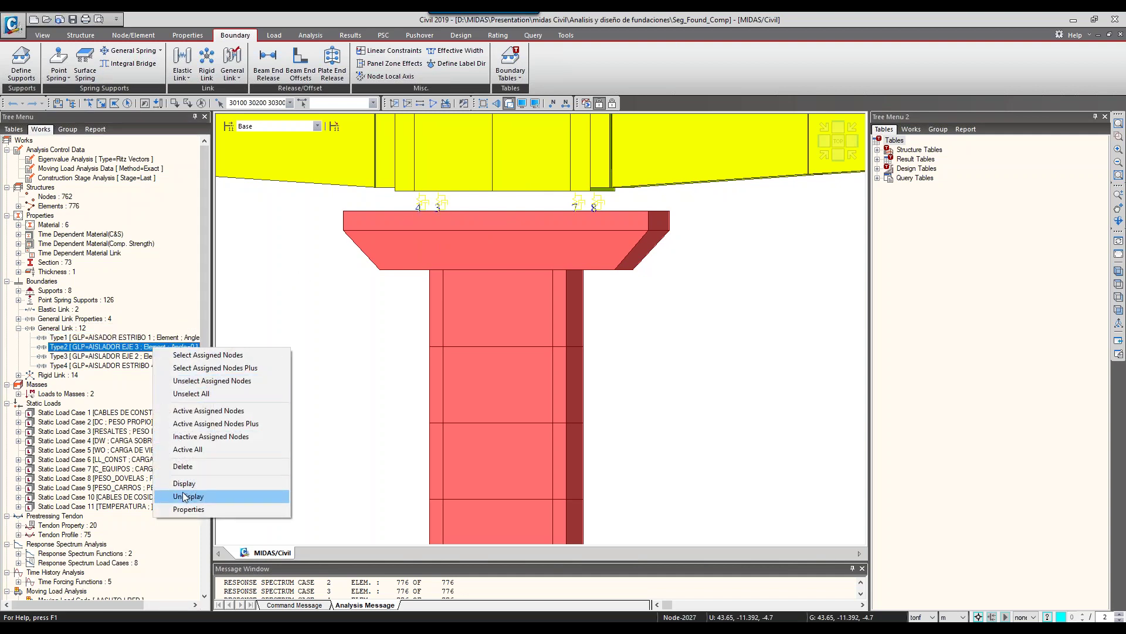
pyautogui.click(205, 510)
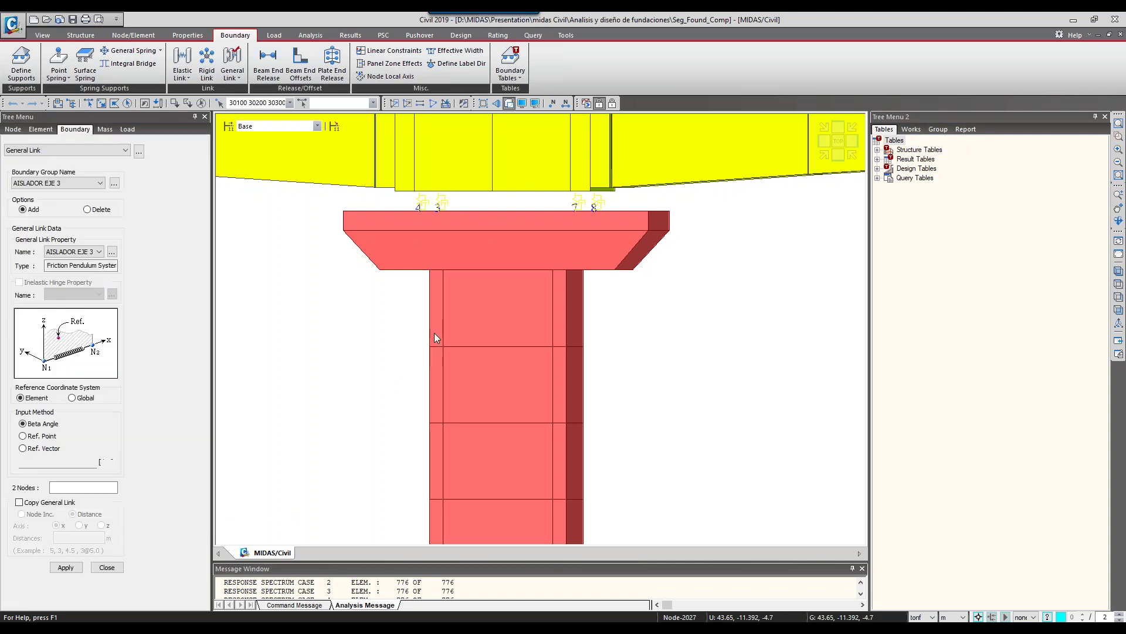
pyautogui.click(111, 251)
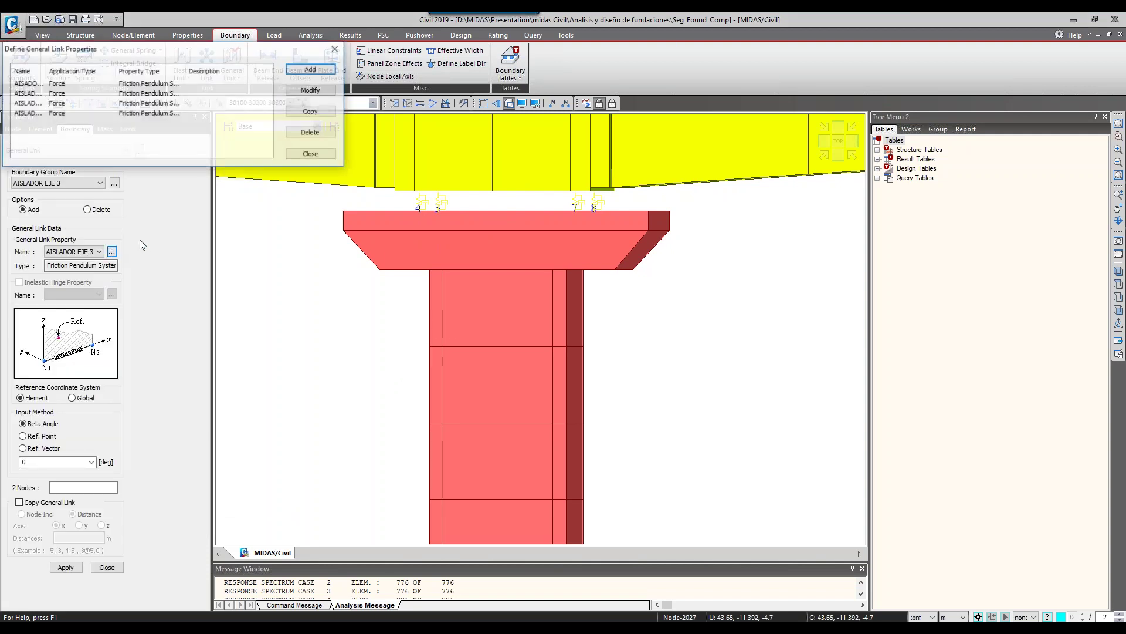
pyautogui.doubleClick(71, 94)
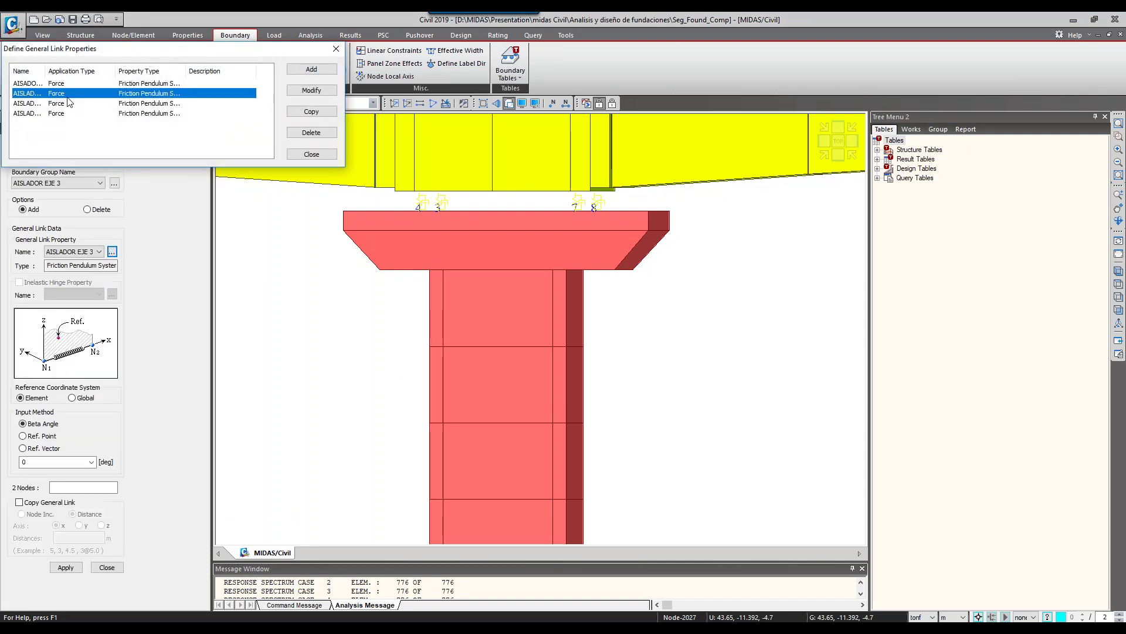
pyautogui.moveTo(180, 245); pyautogui.dragTo(574, 128)
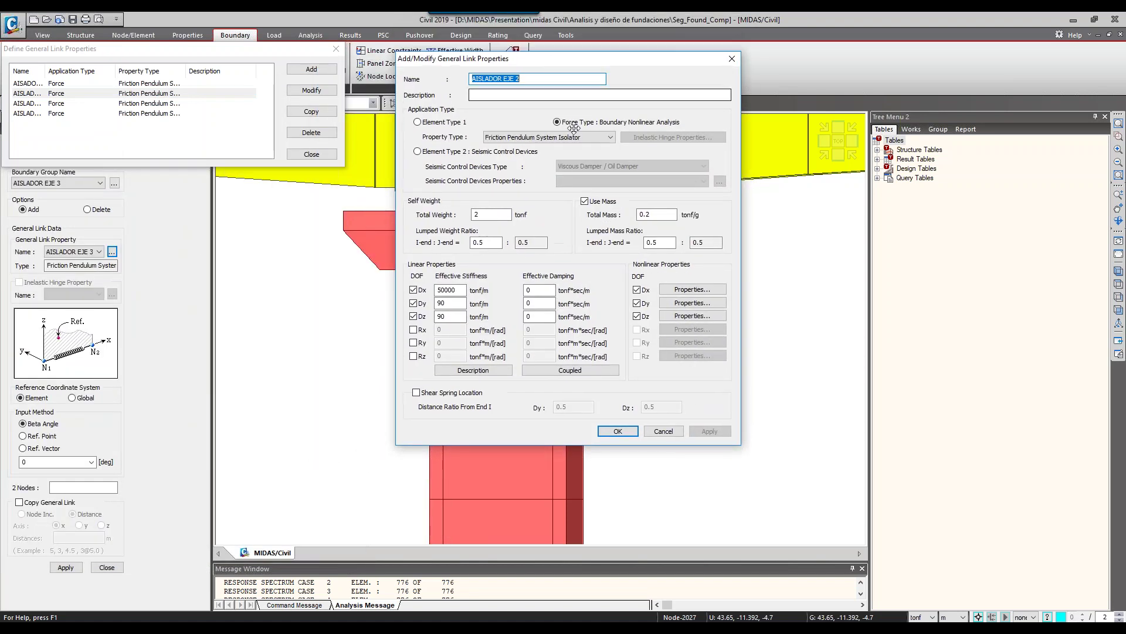
pyautogui.click(774, 282)
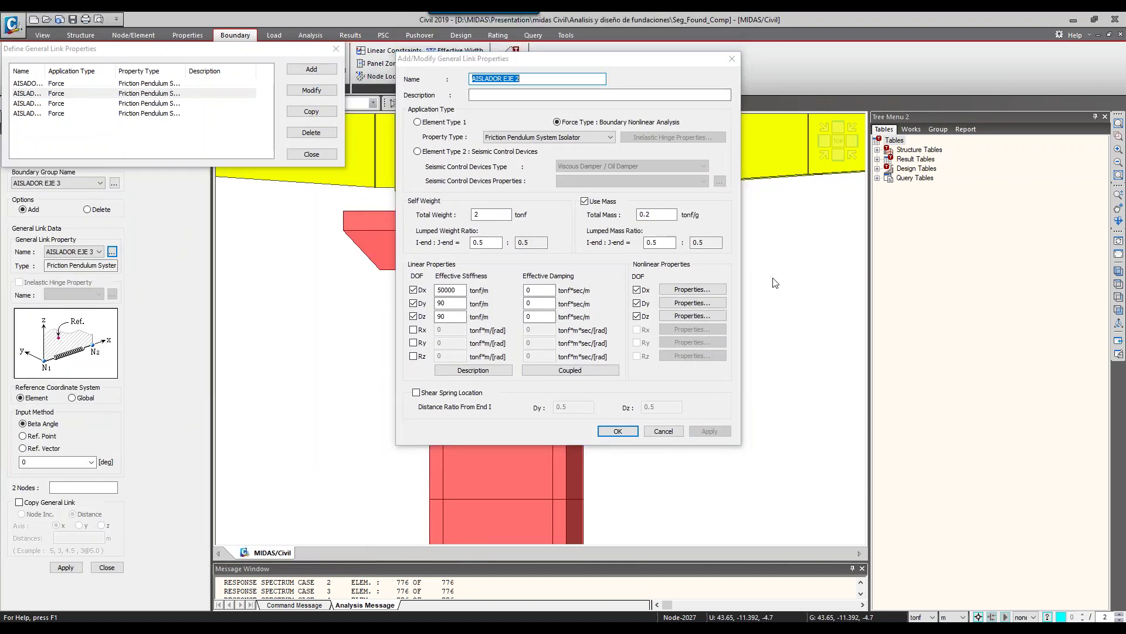
pyautogui.moveTo(637, 76); pyautogui.dragTo(790, 54)
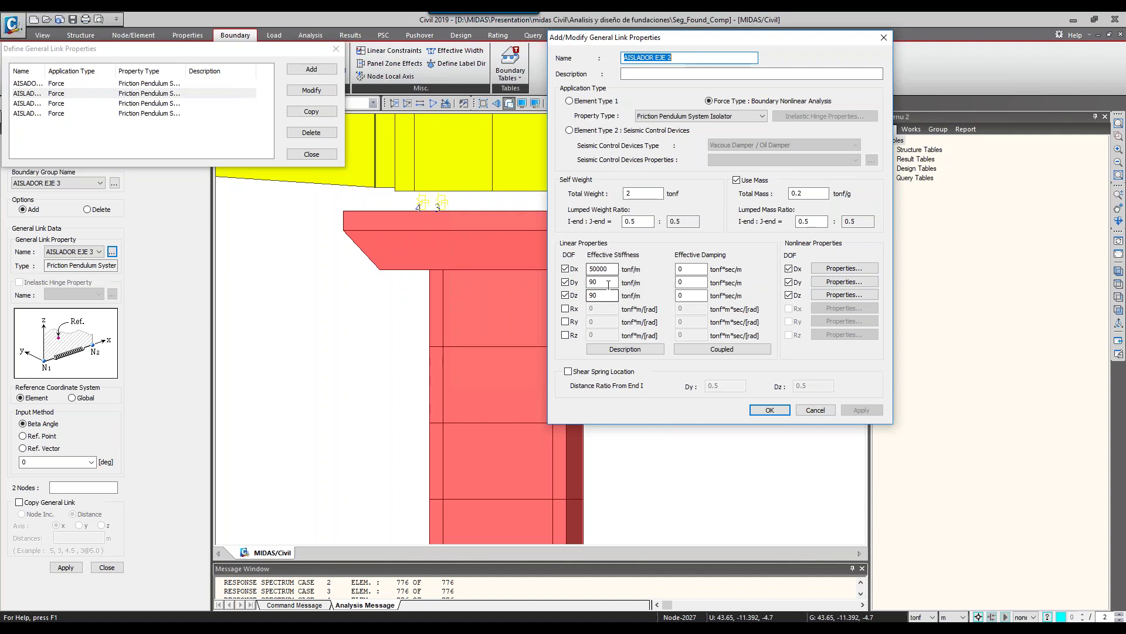
# - Examine the nonlinear Dy friction pendulum properties of AISLADOR EJE 2, and close the link property definitions without changes
pyautogui.click(818, 283)
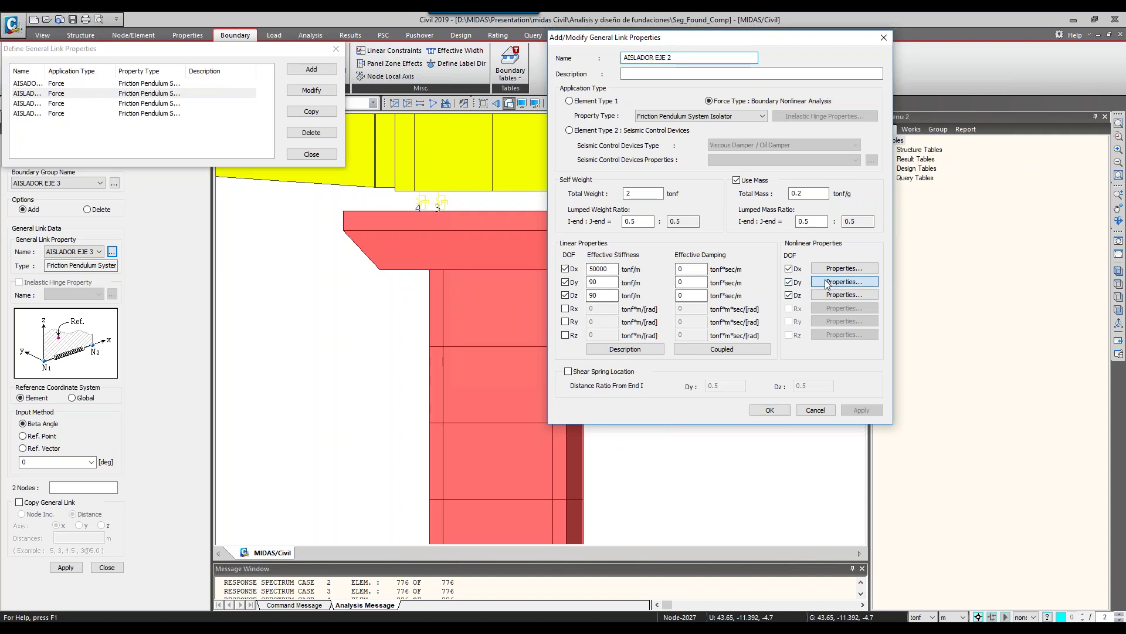
pyautogui.moveTo(900, 43); pyautogui.dragTo(621, 90)
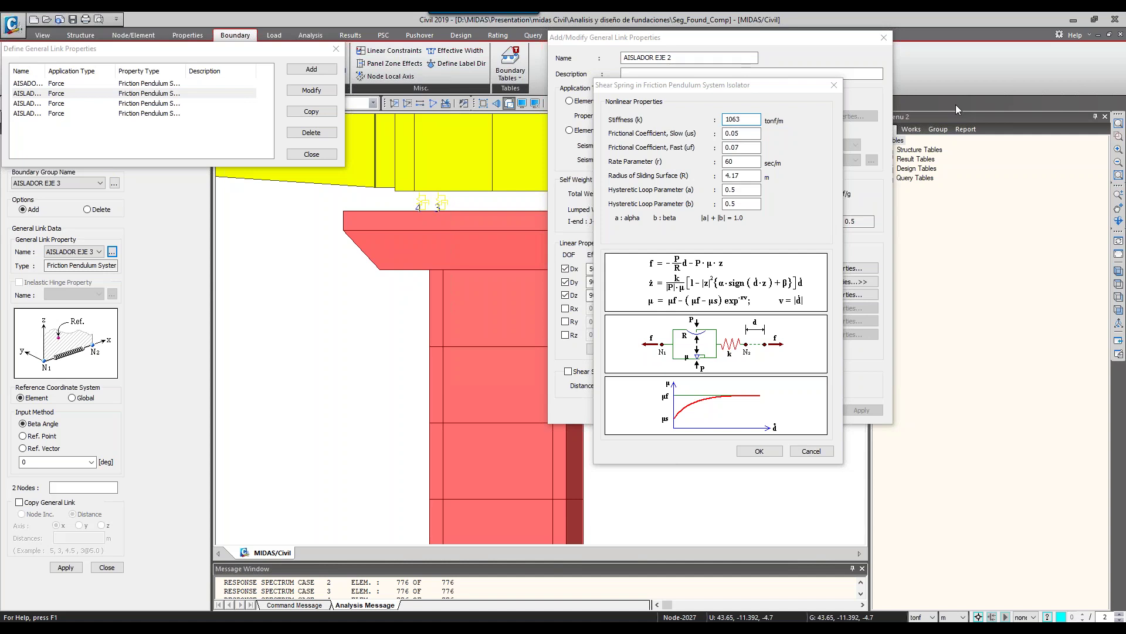
pyautogui.hotkey('alt', 'Tab')
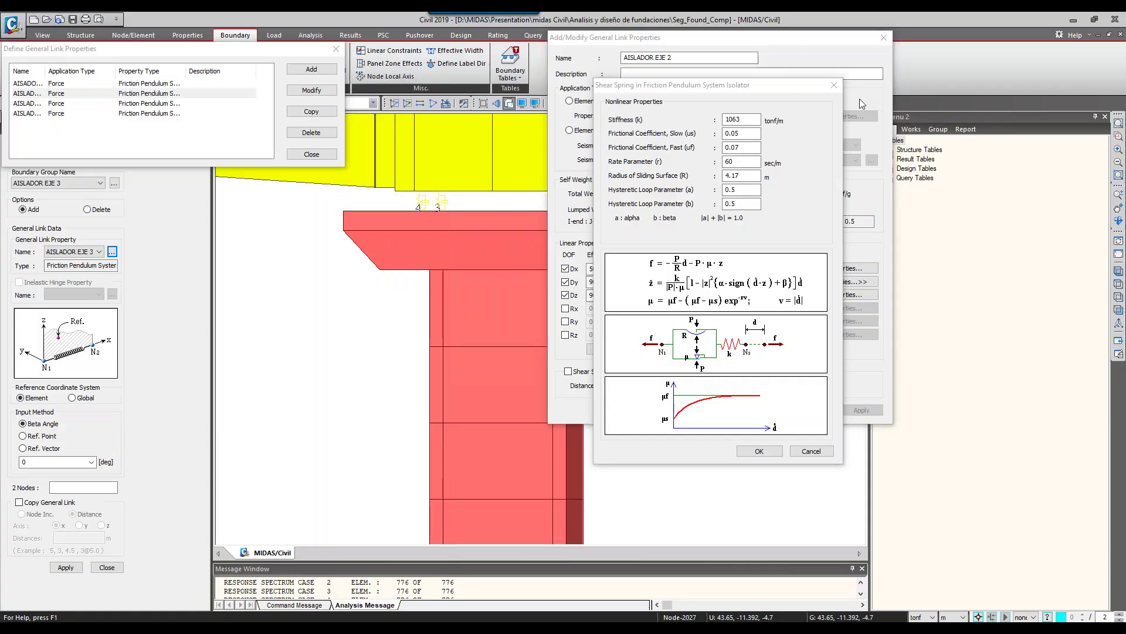
pyautogui.press('Escape')
pyautogui.press('Escape')
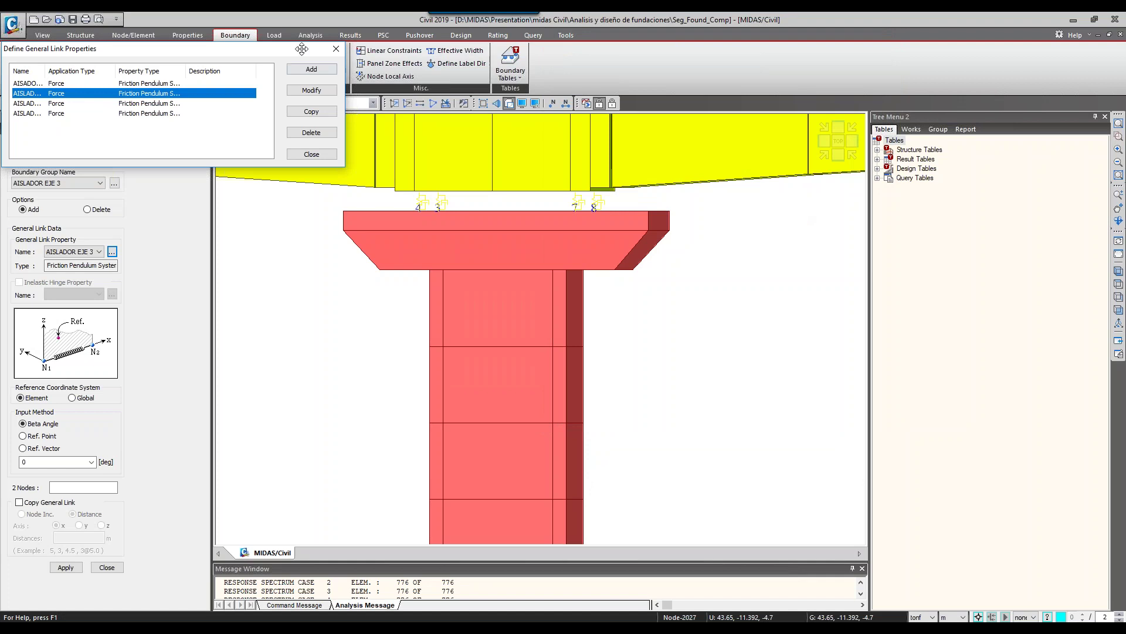
pyautogui.click(336, 49)
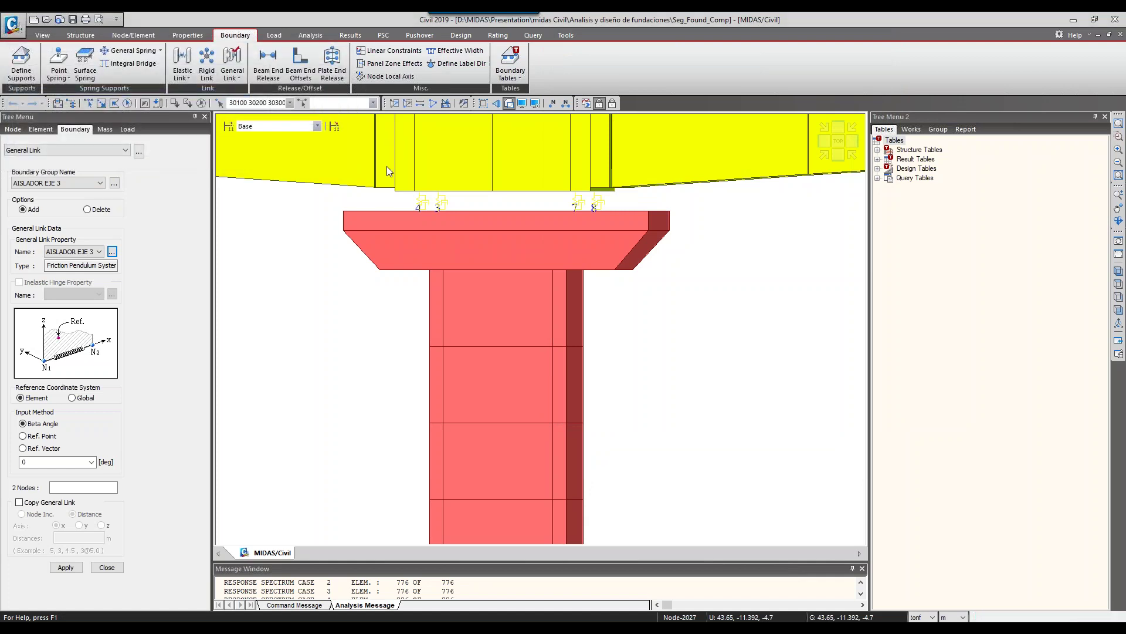
# - Turn on the display of nodes in the model view
pyautogui.click(522, 104)
pyautogui.hotkey('ctrl', 'e')
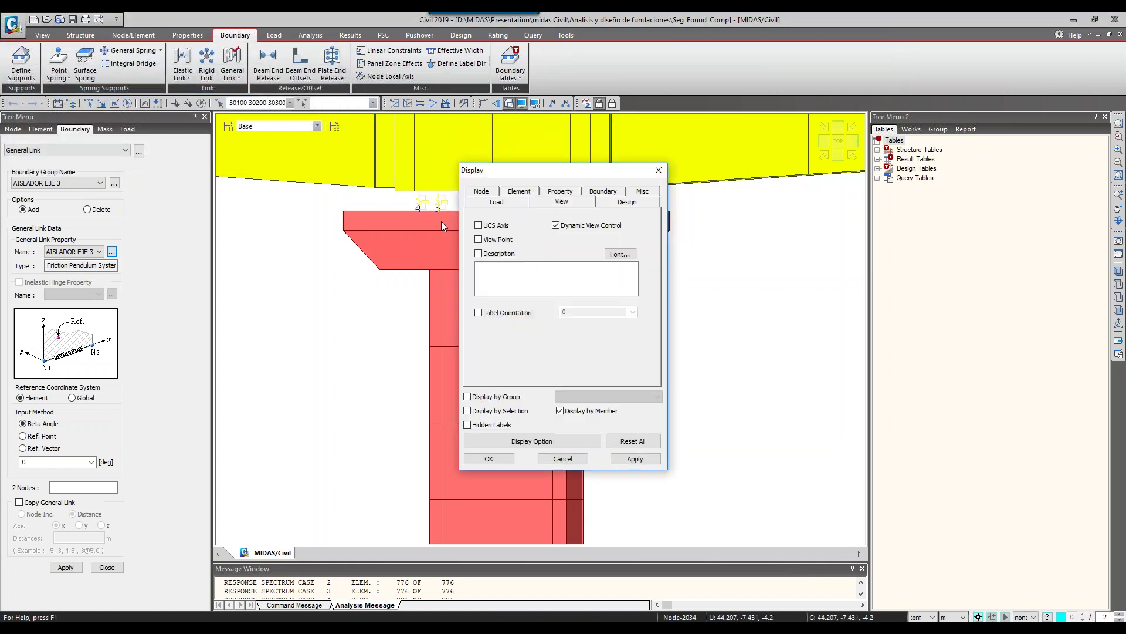
pyautogui.moveTo(521, 162); pyautogui.dragTo(748, 96)
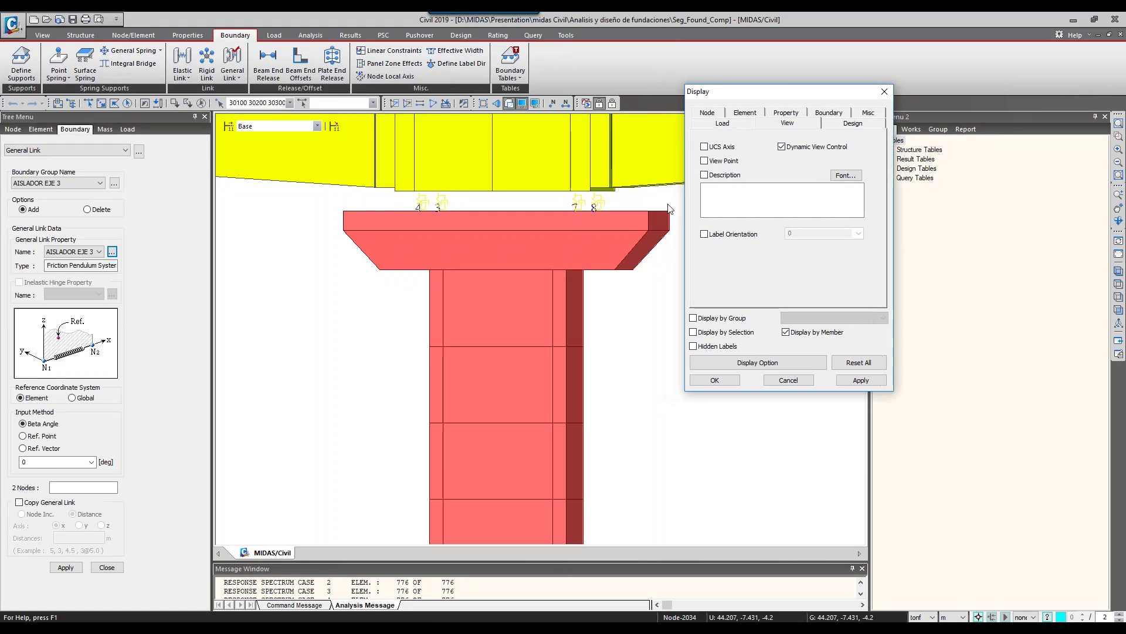
pyautogui.click(732, 115)
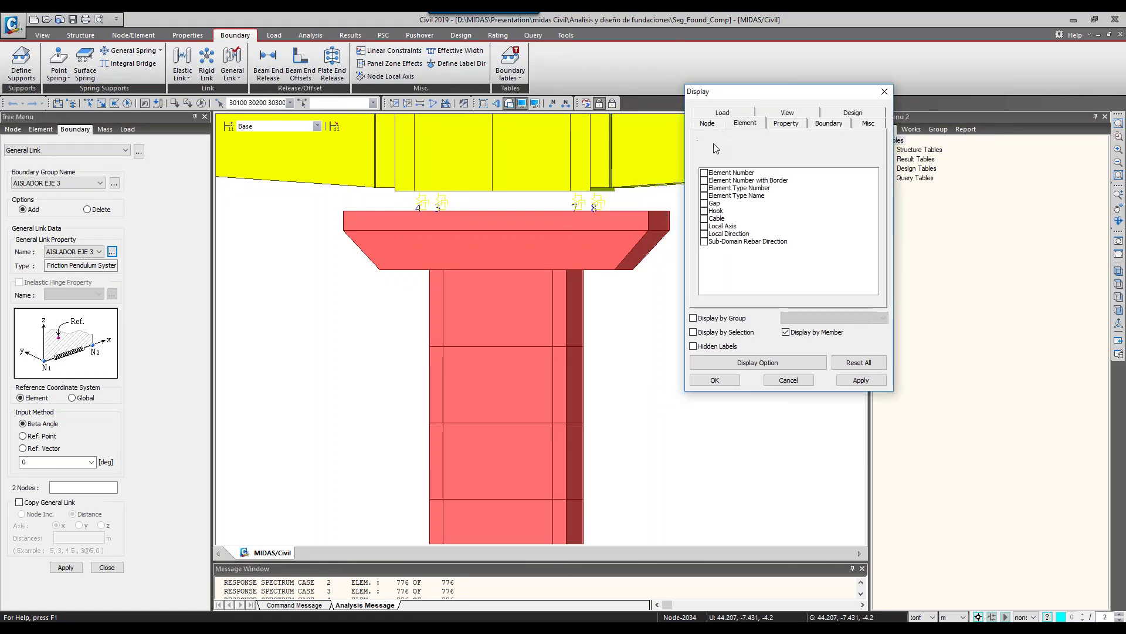
pyautogui.click(707, 123)
pyautogui.click(705, 172)
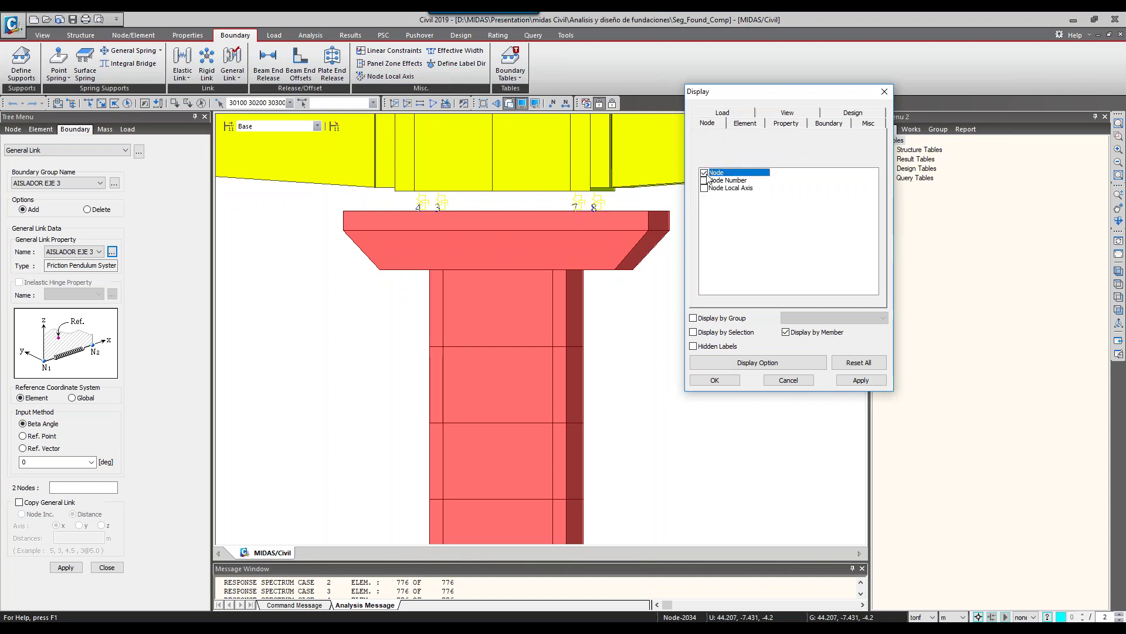
pyautogui.click(861, 380)
# - Turn on the display of elastic links and rigid links in the model view
pyautogui.click(828, 124)
pyautogui.click(704, 265)
pyautogui.scroll(-5, 707, 270)
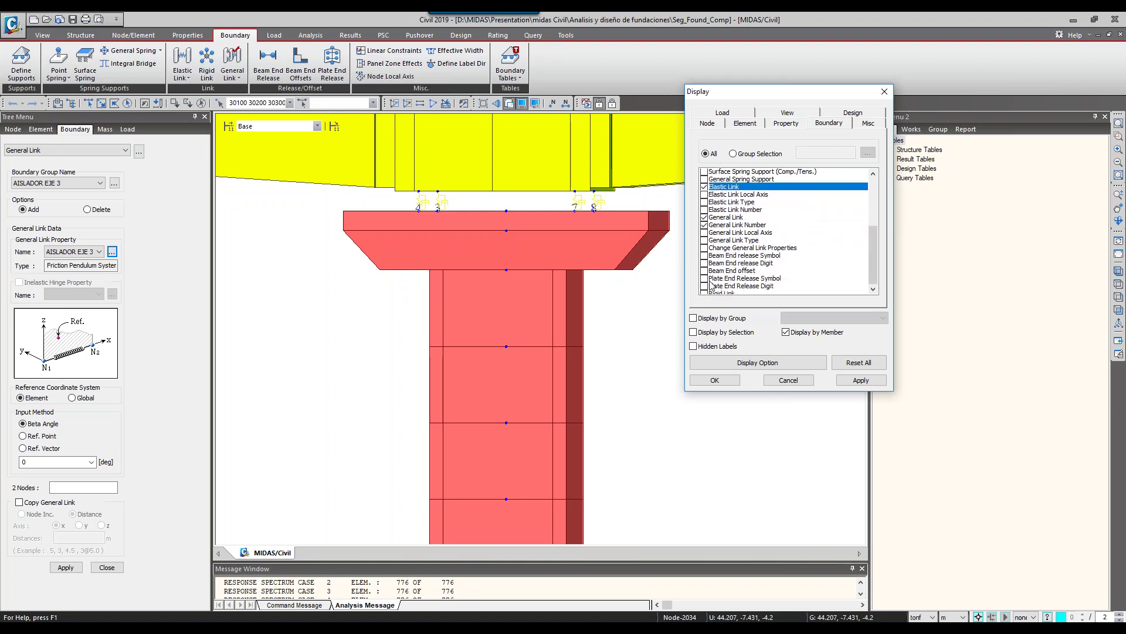
pyautogui.click(706, 272)
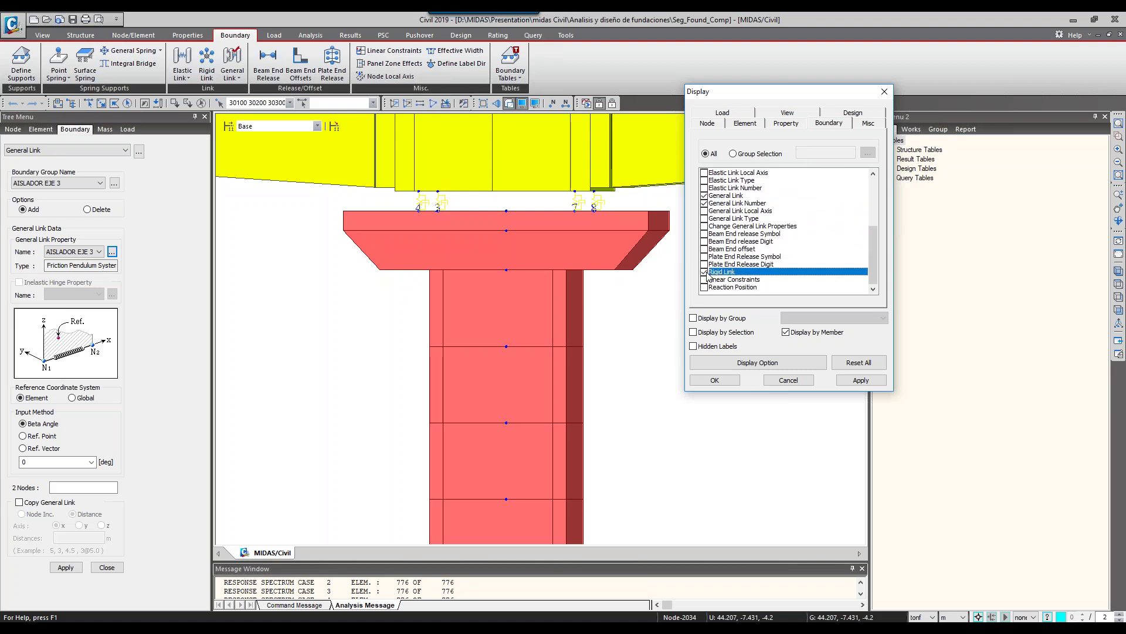
pyautogui.click(716, 380)
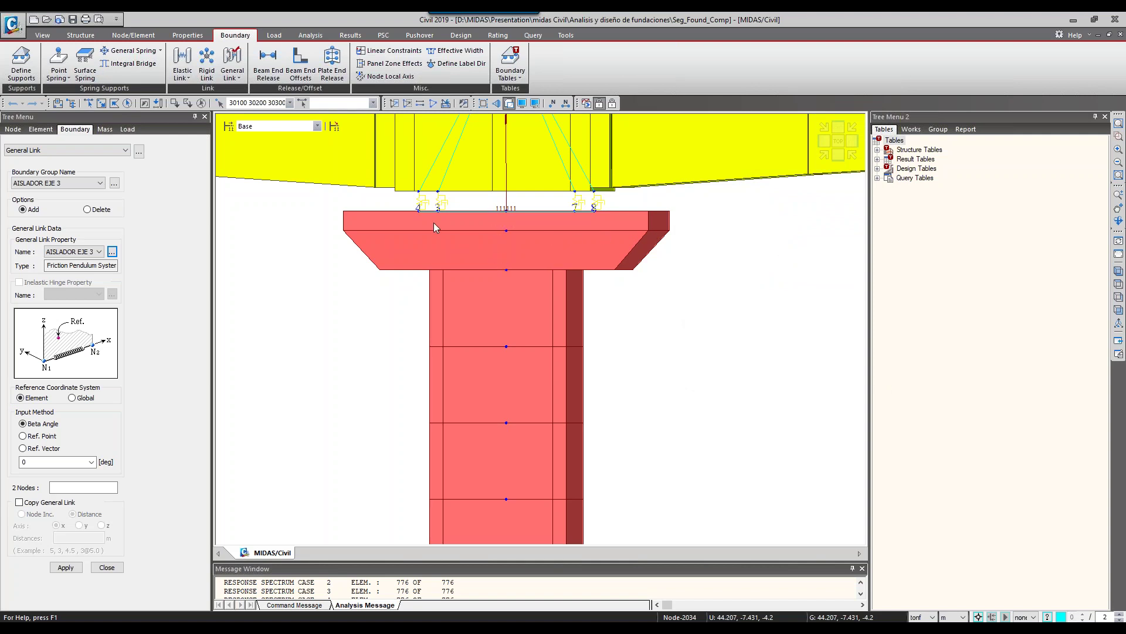
pyautogui.scroll(-3, 490, 146)
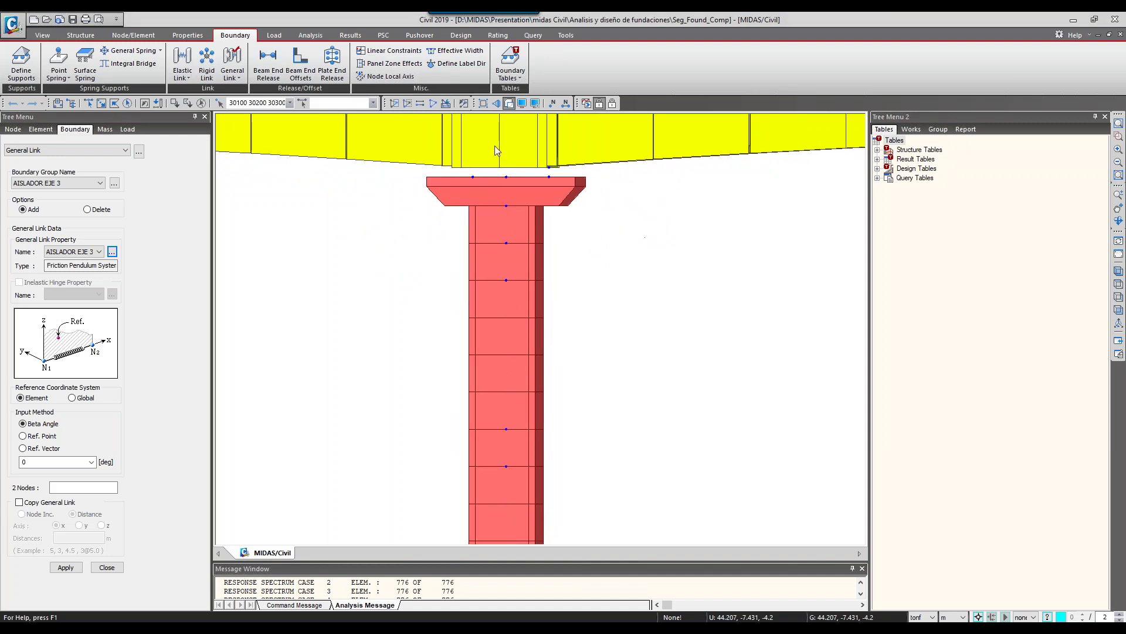